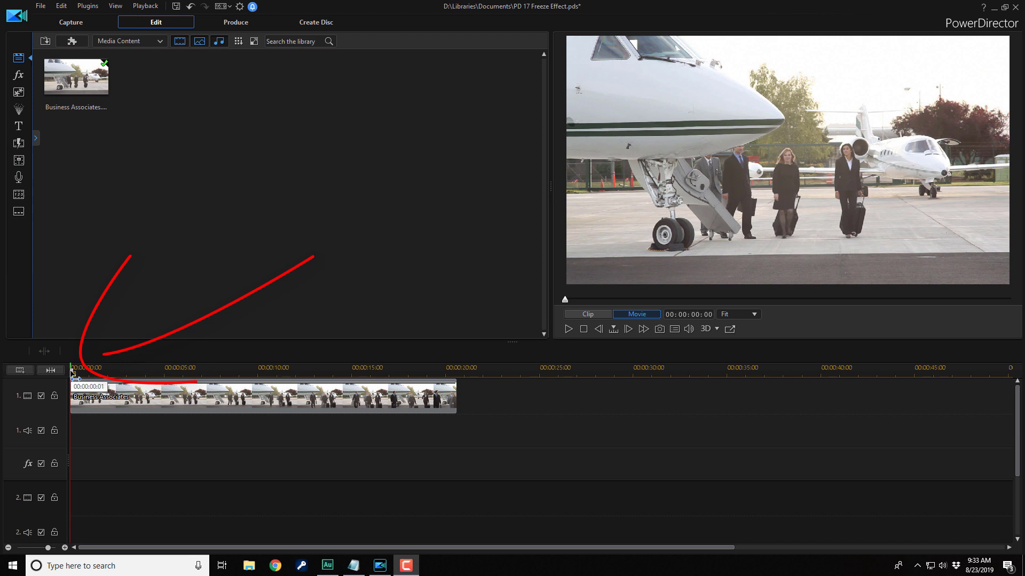
Step: Scrub the playhead to about 15 seconds, then step back one frame to 00:00:15:13
mouse_move(72, 370)
mouse_down()
mouse_move(306, 371)
mouse_move(439, 414)
mouse_up()
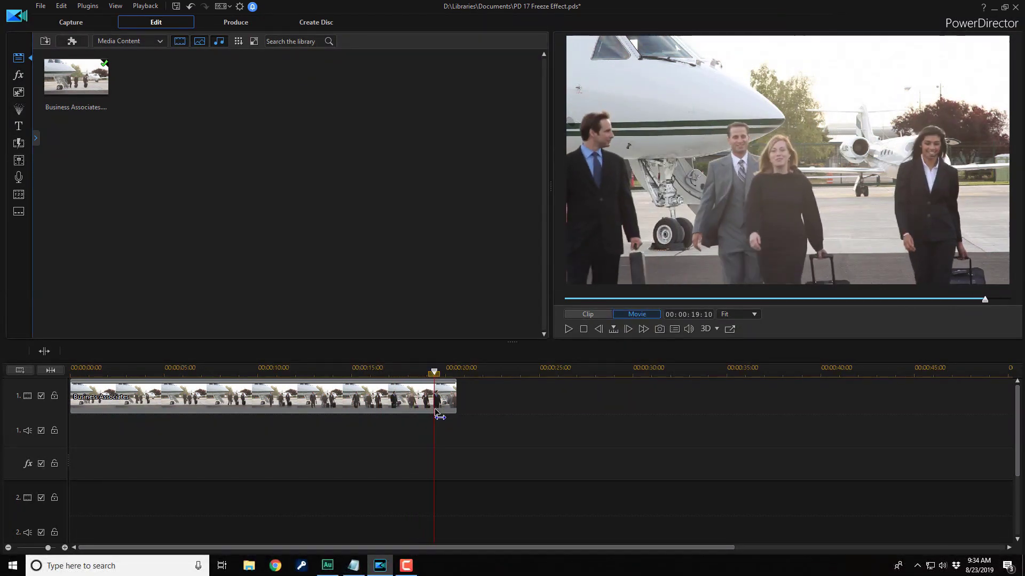
drag(917, 113, 921, 110)
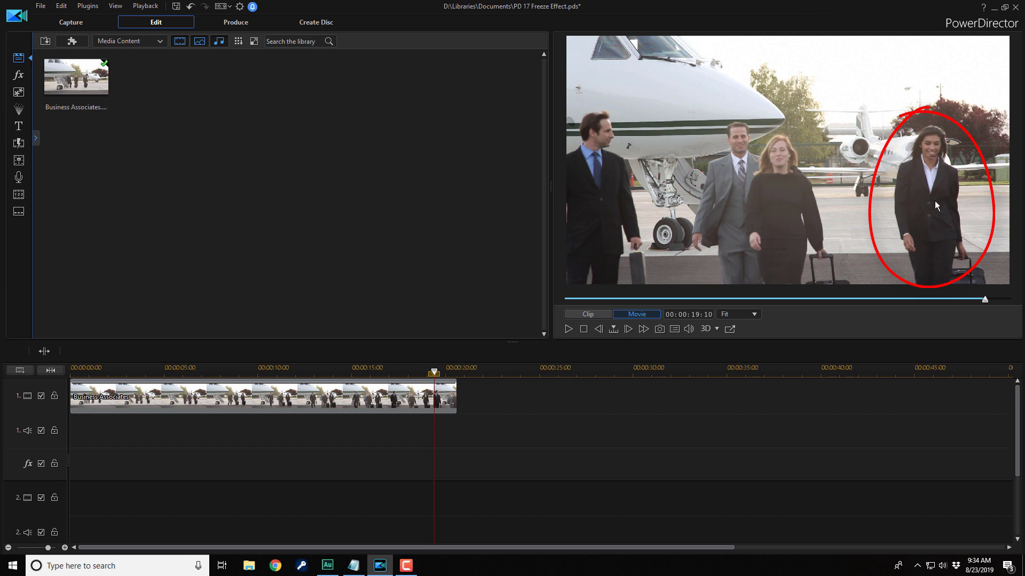
drag(608, 76, 805, 128)
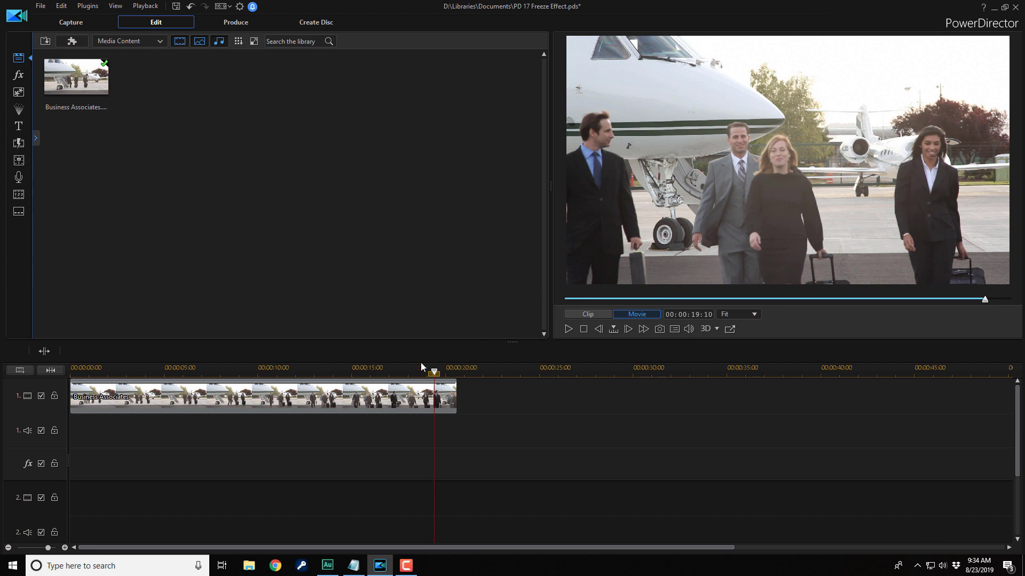
drag(703, 367, 469, 377)
drag(434, 373, 363, 375)
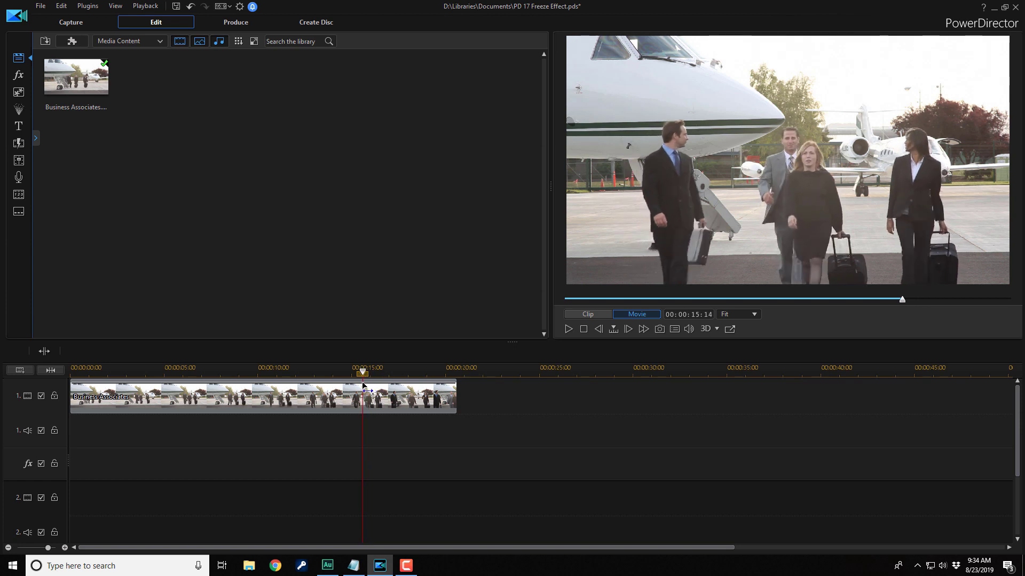
click(599, 330)
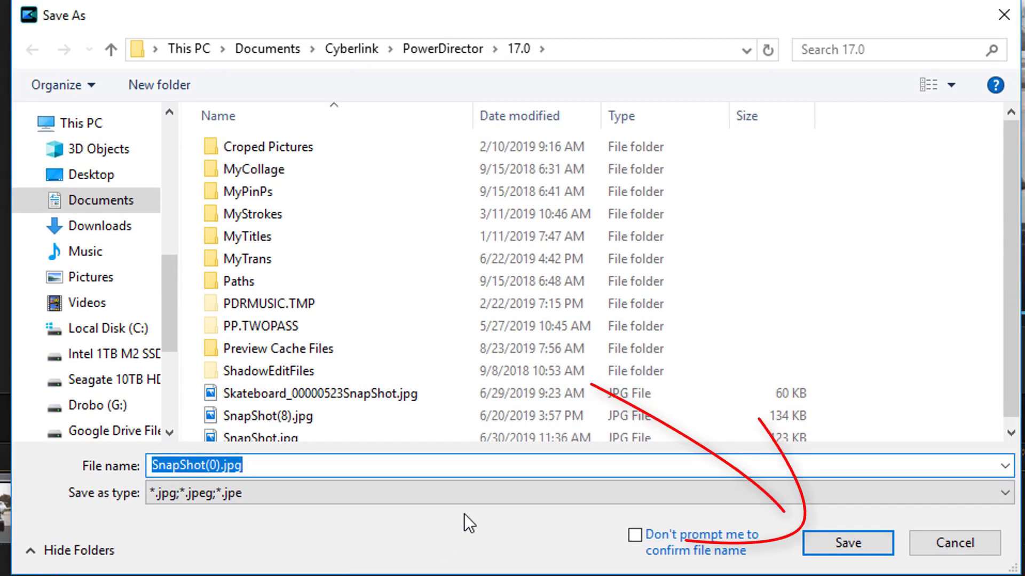
Step: Save the current frame as the still image SnapShot(0).jpg
click(847, 543)
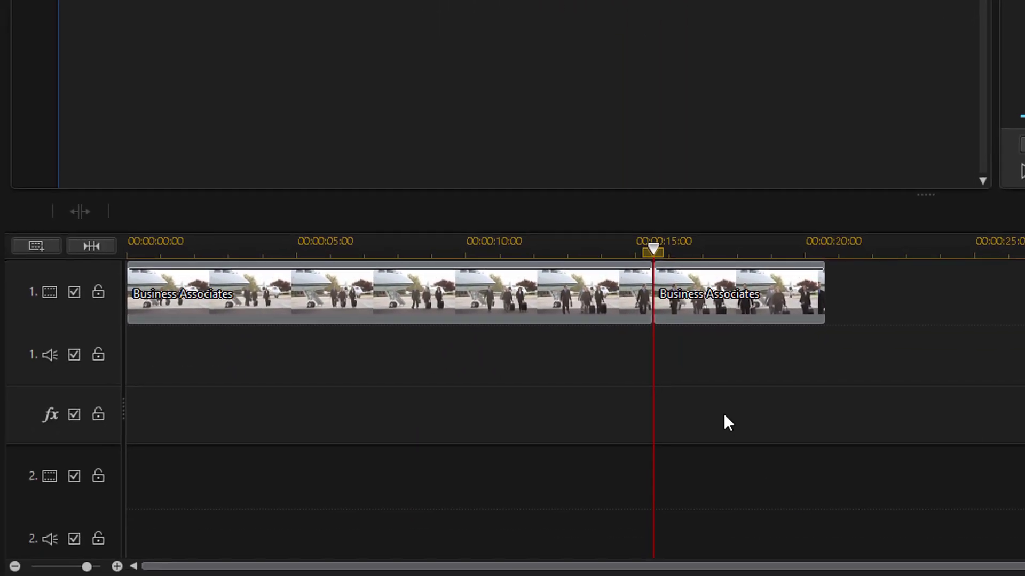
mouse_move(776, 304)
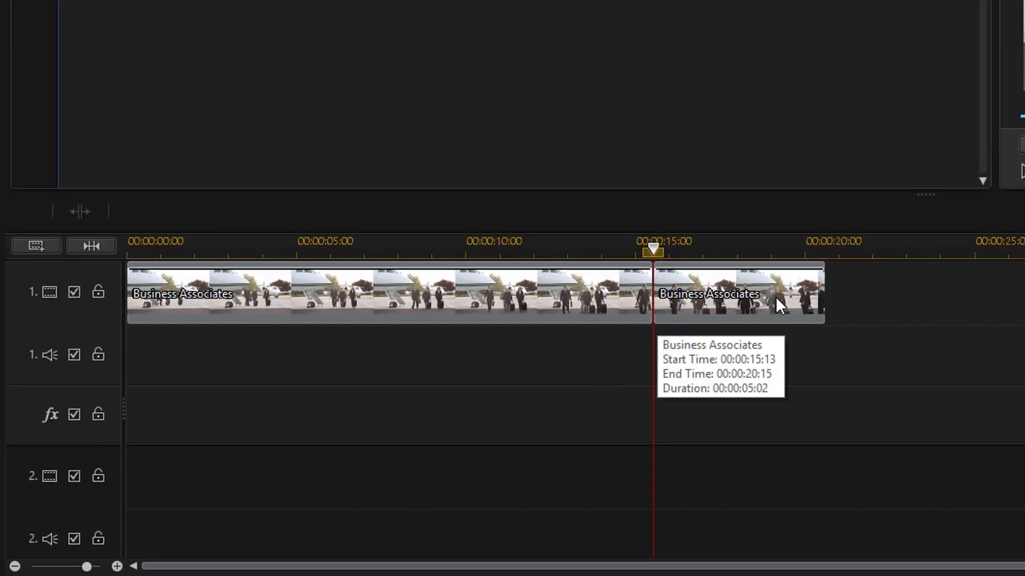
Step: Move the second part of the split clip to track 2 at 00:00:15:13
click(737, 292)
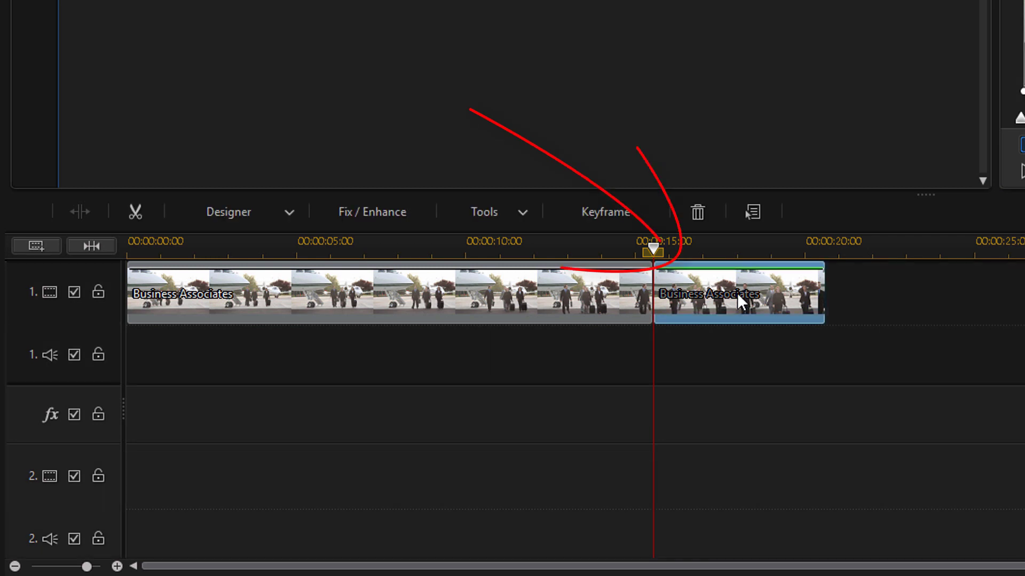
drag(737, 292, 741, 456)
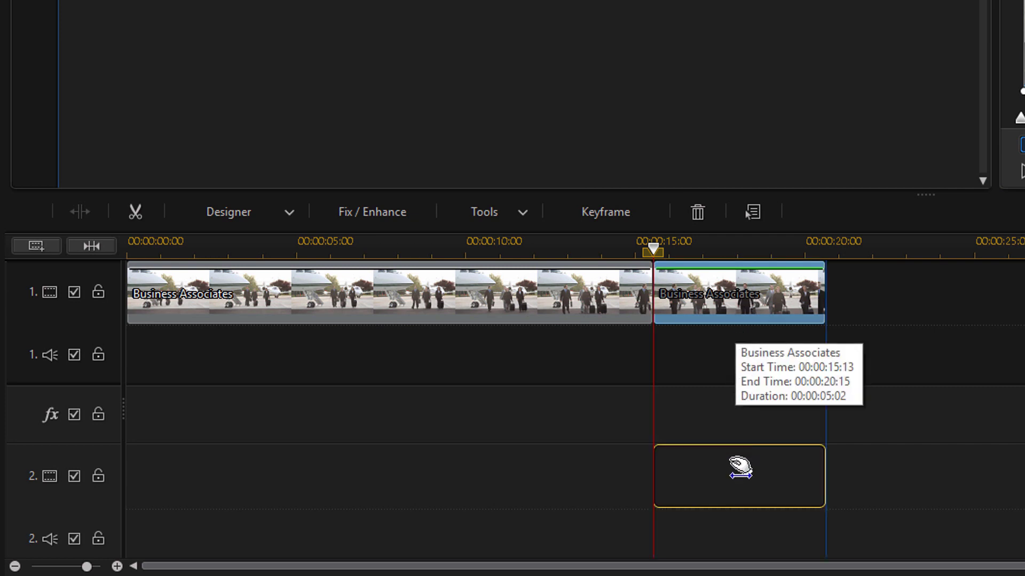
drag(740, 468, 739, 467)
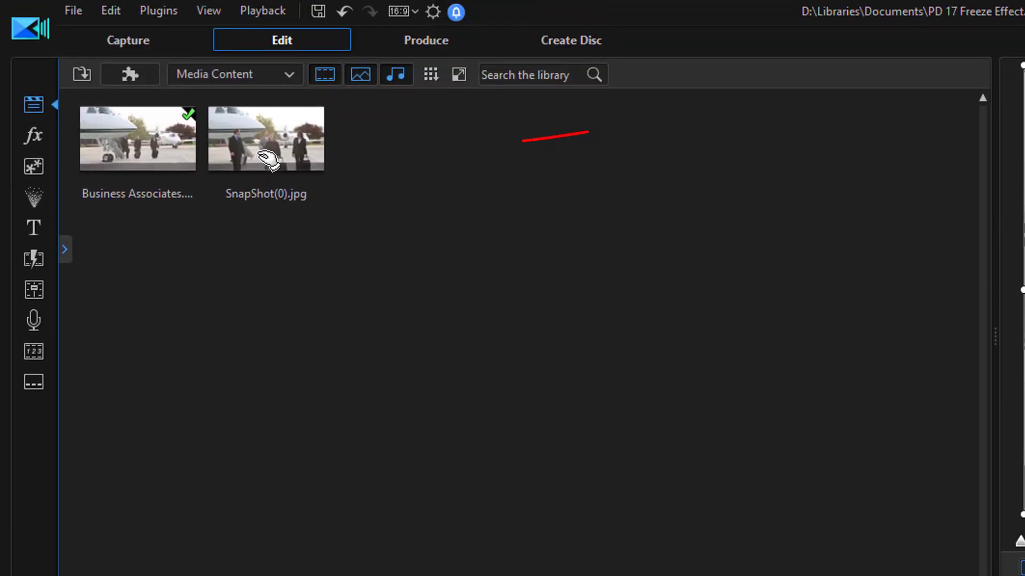
Step: Place SnapShot(0).jpg on track 1 at 00:00:15:13, trimmed to end at 00:00:20:15
click(265, 152)
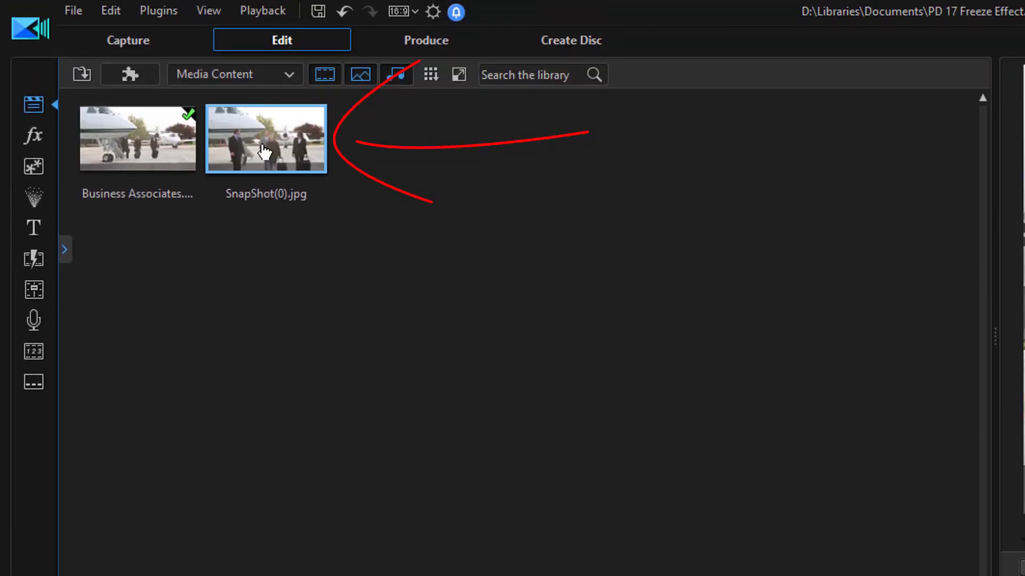
drag(265, 152, 643, 281)
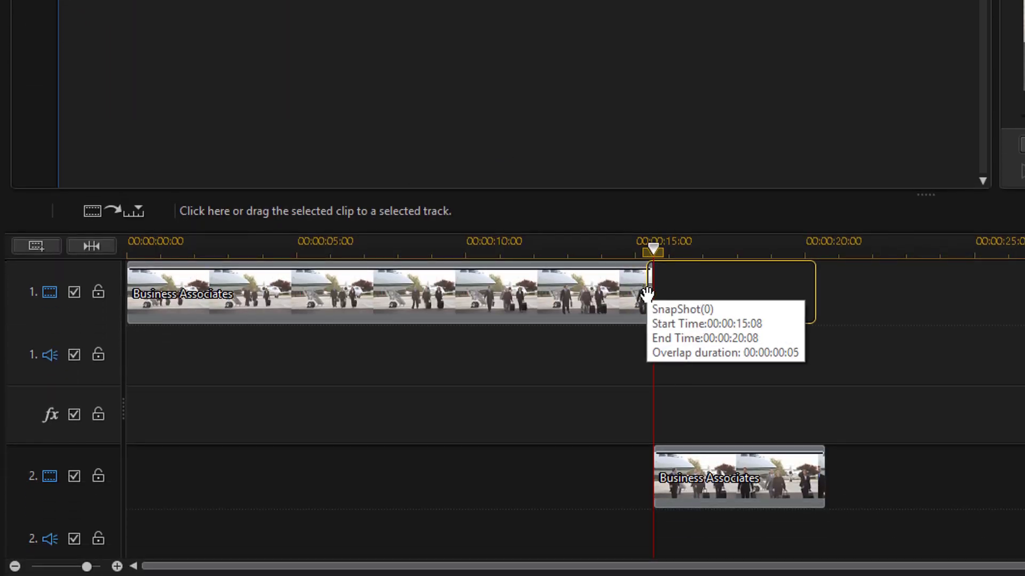
drag(643, 280, 652, 281)
mouse_move(820, 299)
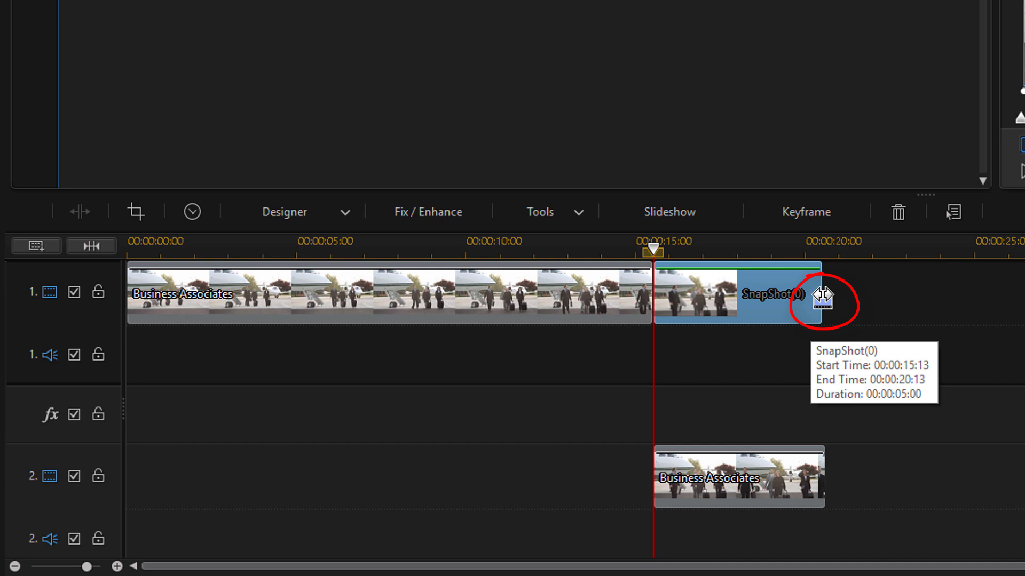
drag(822, 297, 837, 305)
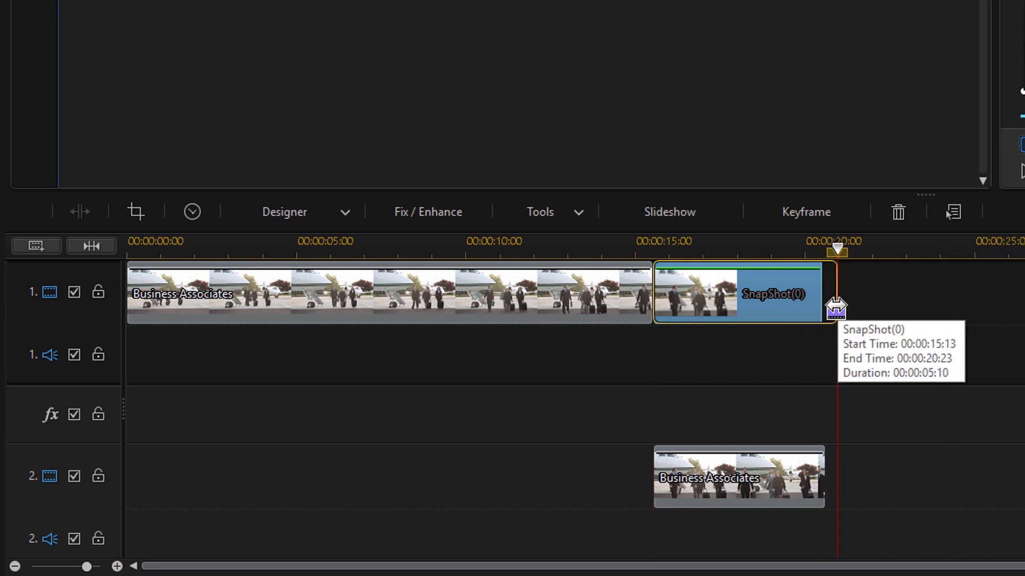
drag(835, 306, 830, 307)
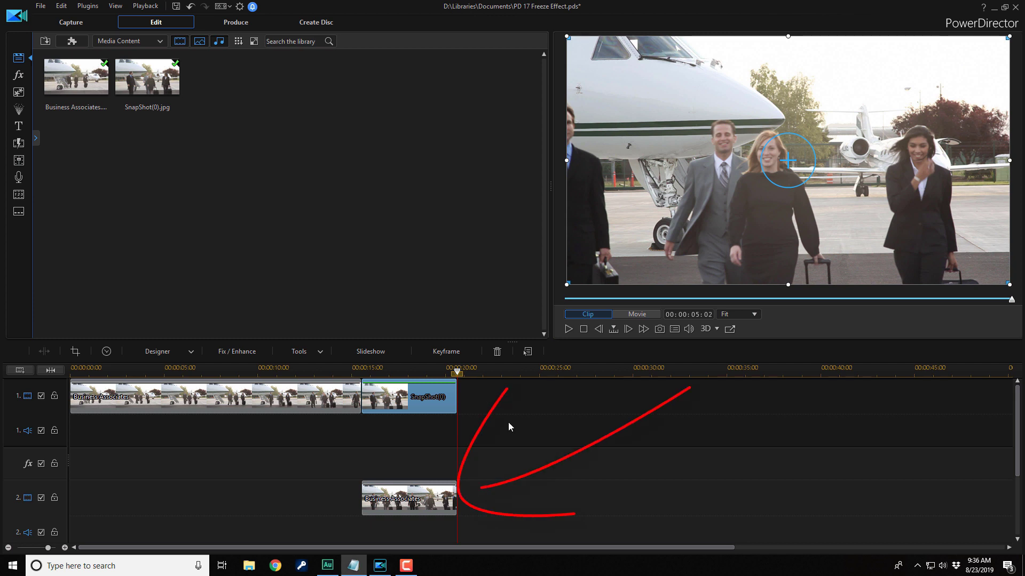
mouse_move(738, 477)
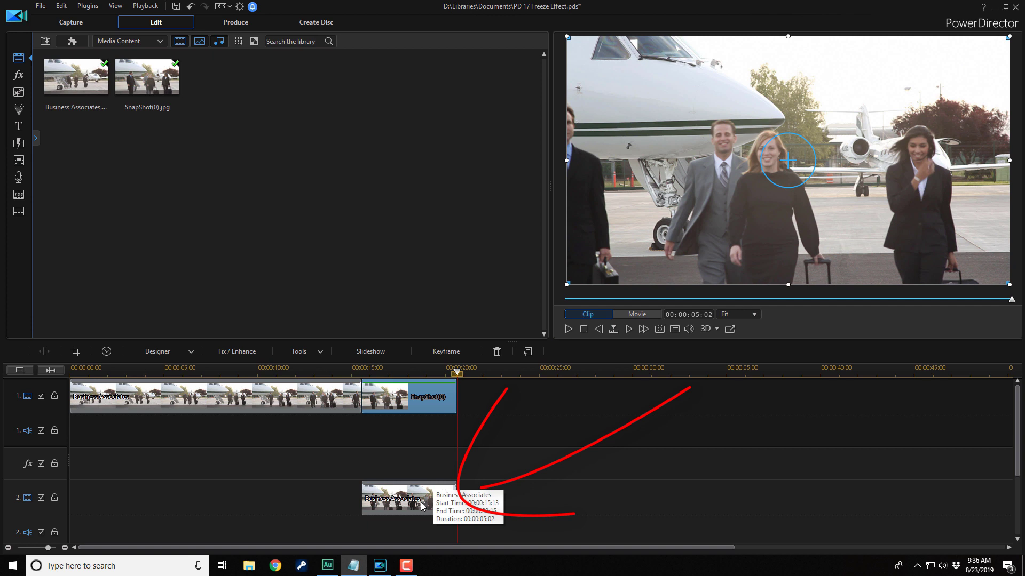
Step: Start a brush mask in Mask Designer for the Business Associates clip on track 2
click(422, 505)
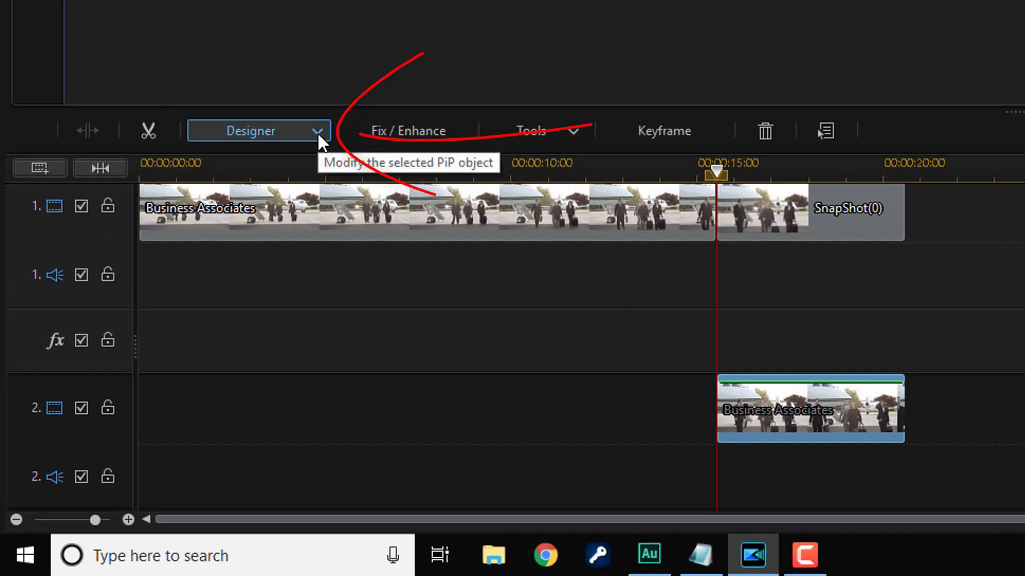
click(317, 133)
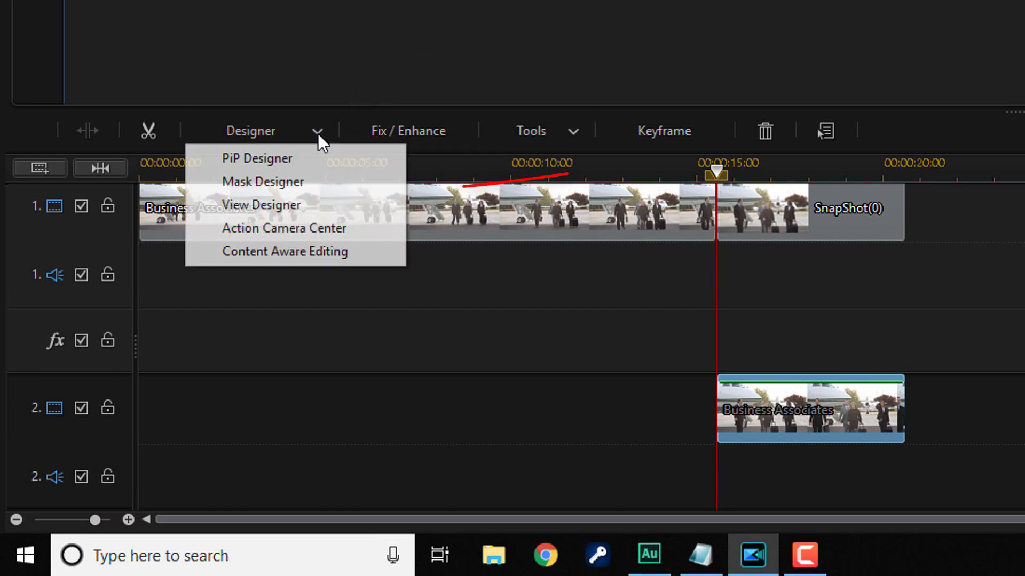
click(287, 185)
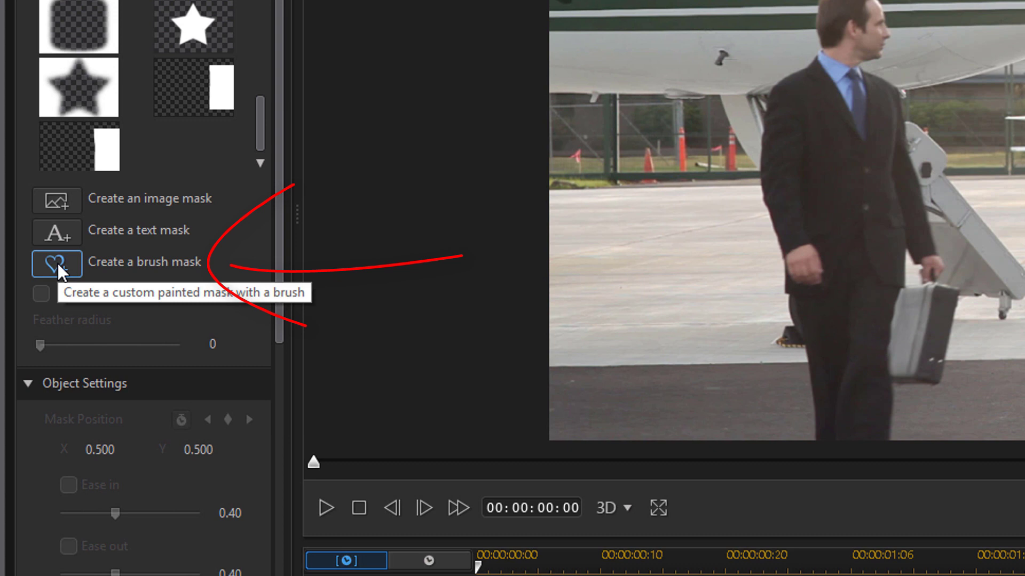
click(58, 263)
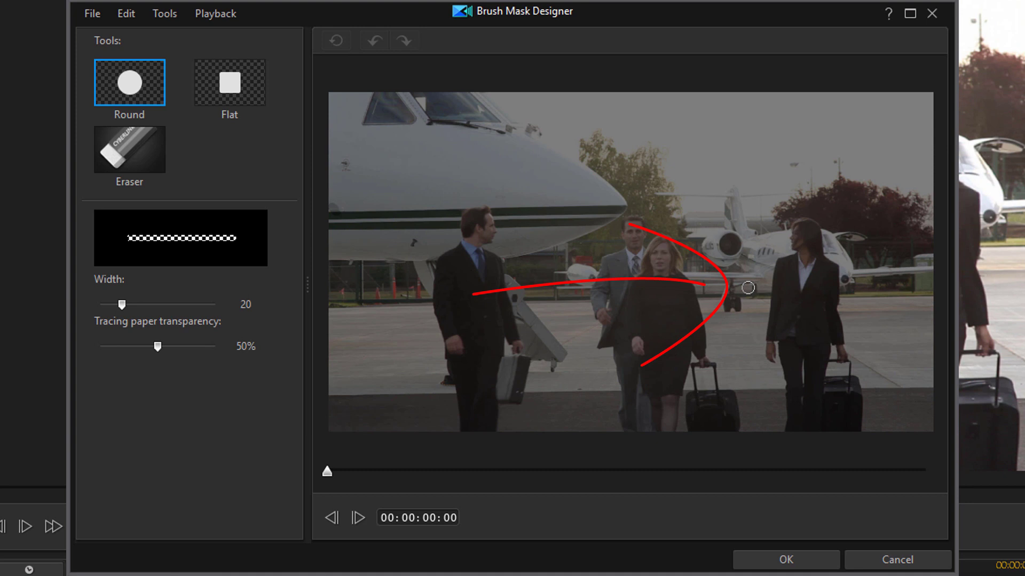
Step: Paint a full-height stroke left of the woman, then cover the right area at width 100
drag(748, 288, 747, 90)
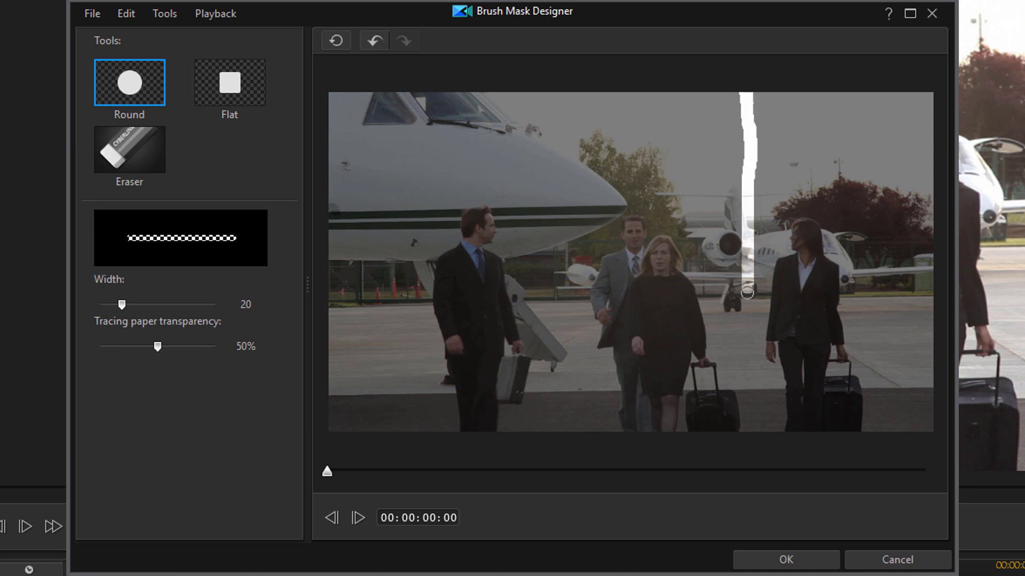
drag(746, 289, 754, 432)
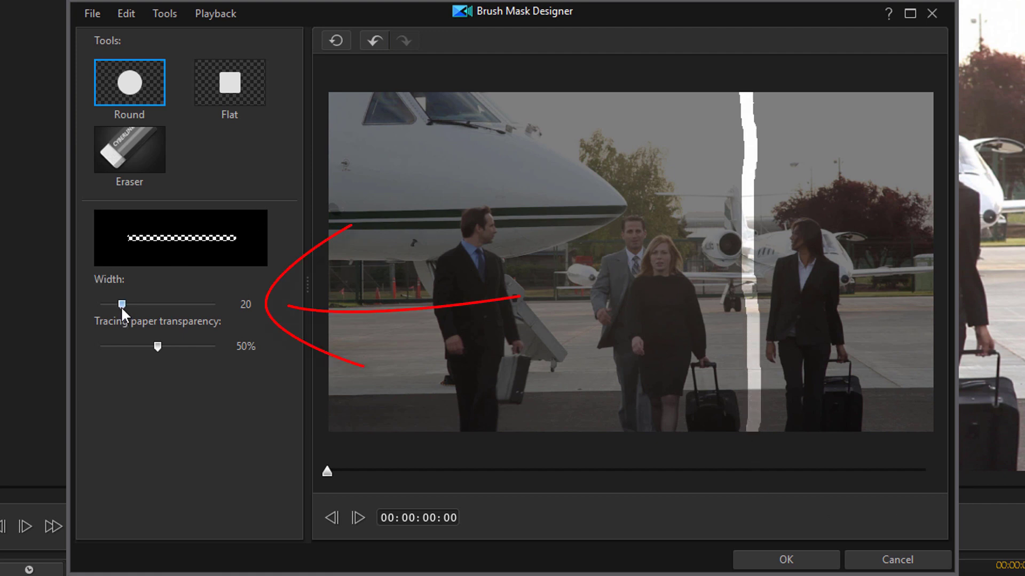
drag(122, 305, 214, 305)
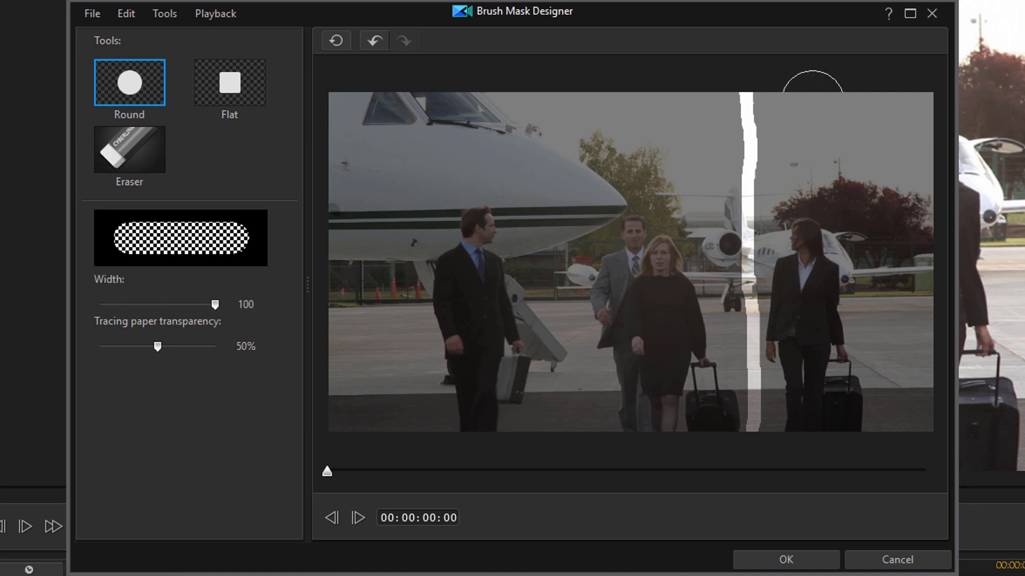
mouse_move(757, 104)
mouse_down()
mouse_move(933, 108)
mouse_move(860, 108)
mouse_move(904, 145)
mouse_move(861, 179)
mouse_move(929, 233)
mouse_move(832, 278)
mouse_move(889, 409)
mouse_move(793, 420)
mouse_move(775, 170)
mouse_move(809, 144)
mouse_up()
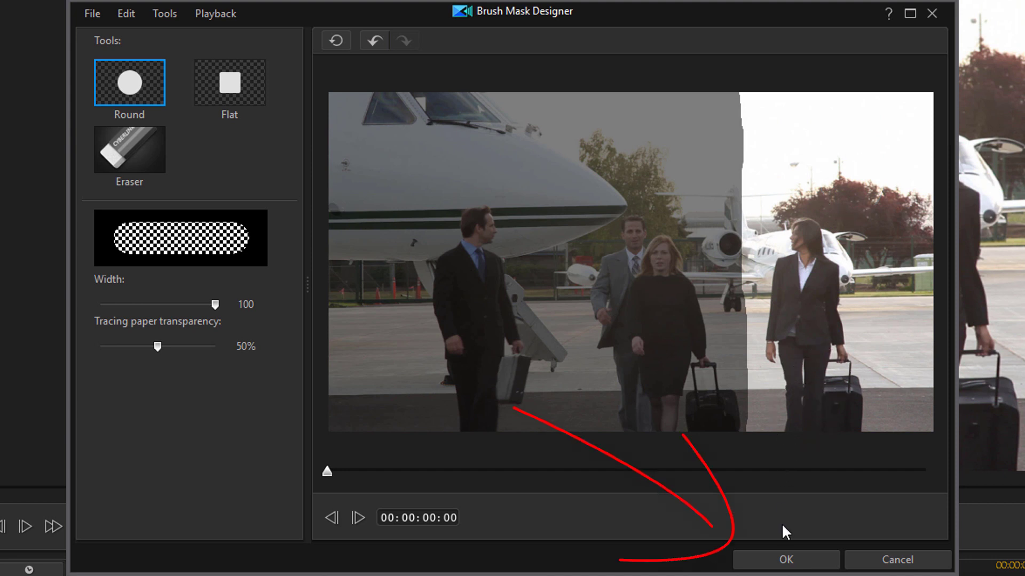
click(786, 560)
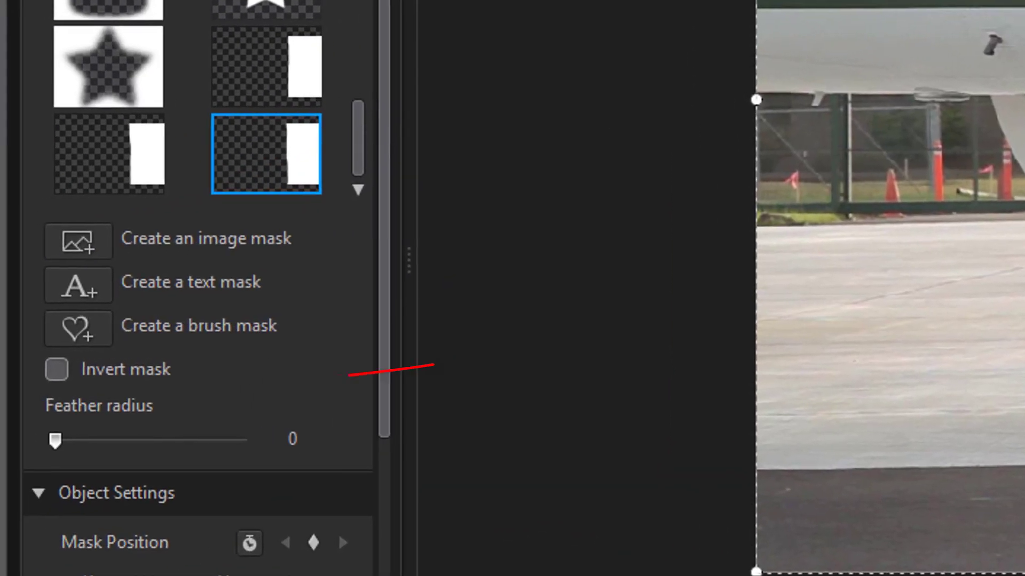
Step: Invert the brush mask and close Mask Designer, keeping the inverted mask
click(56, 370)
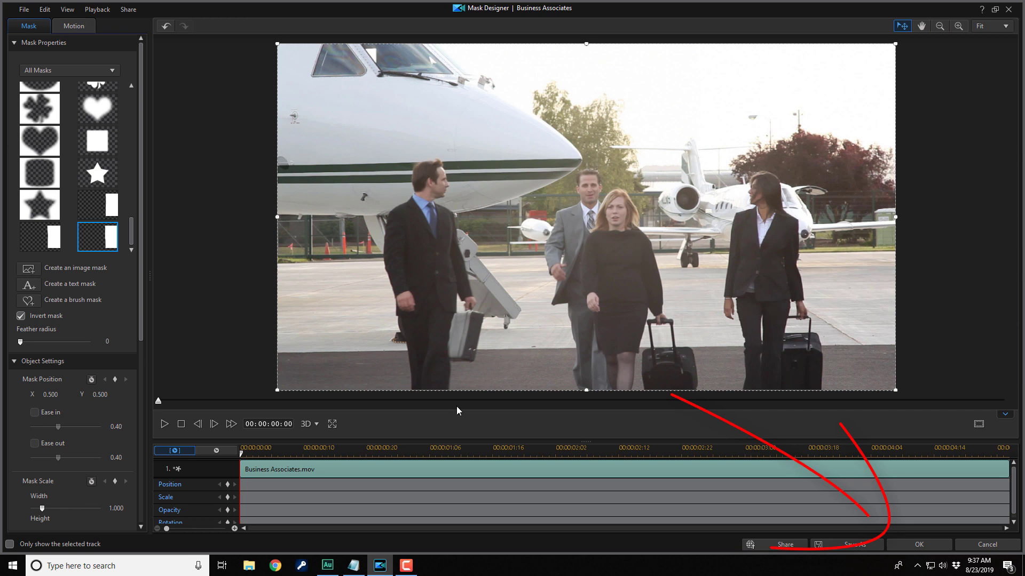
click(915, 545)
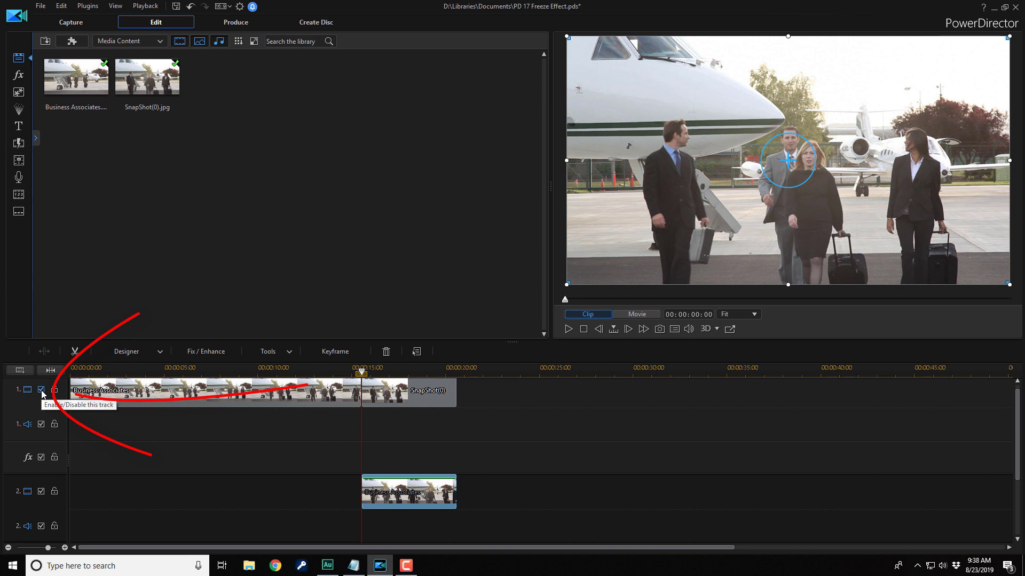
click(41, 390)
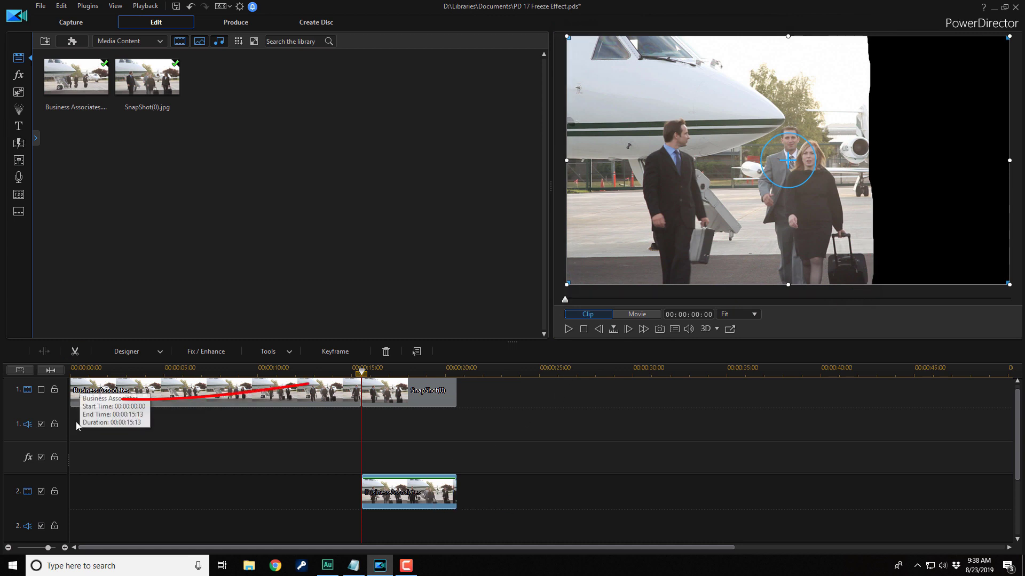
click(42, 390)
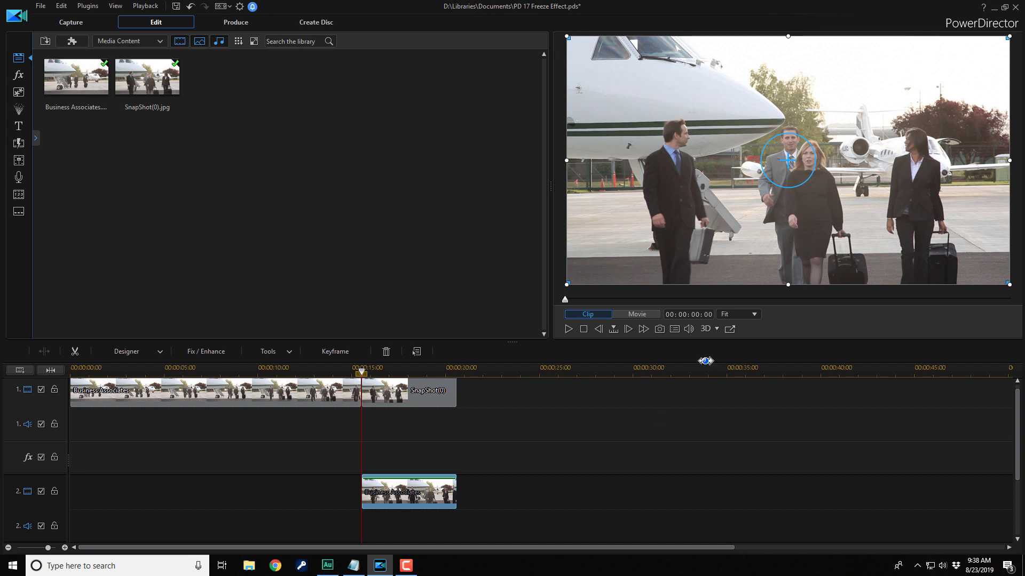
key(space)
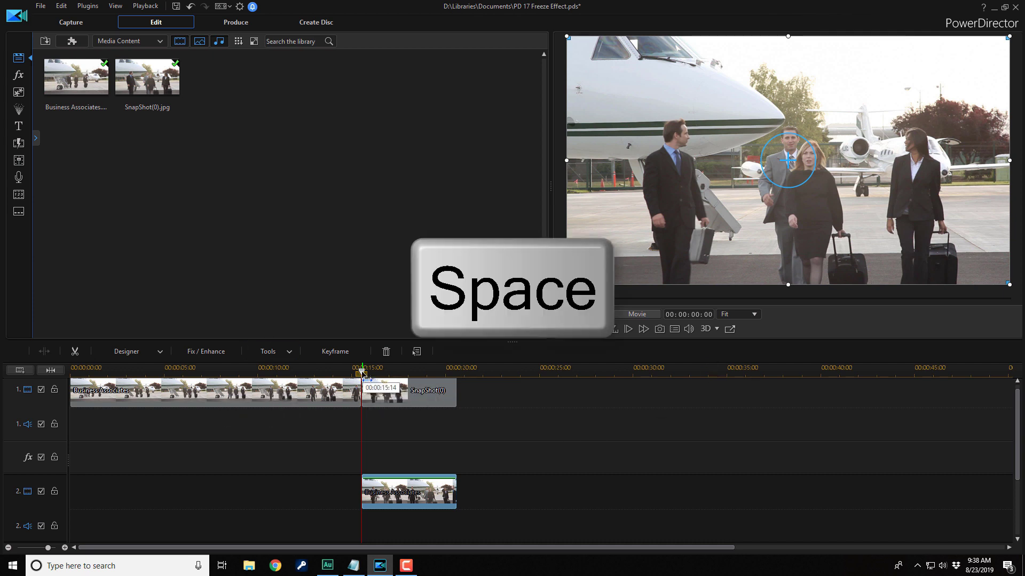
drag(362, 371, 316, 369)
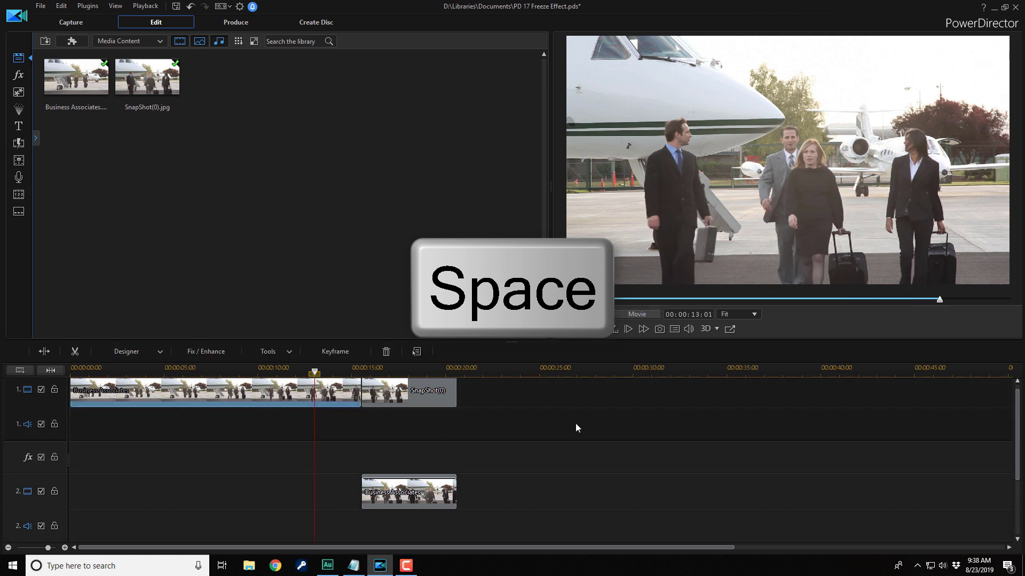